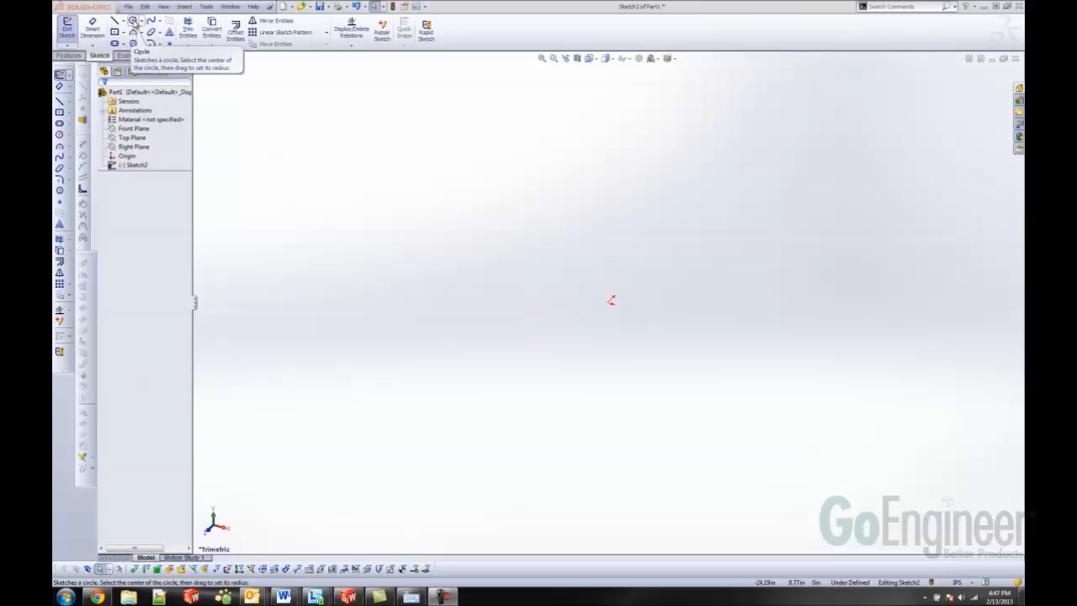
Open the keyboard shortcut customization at the Sketch Entities commands and bring up the virtual keyboard for reference.
right_click(133, 22)
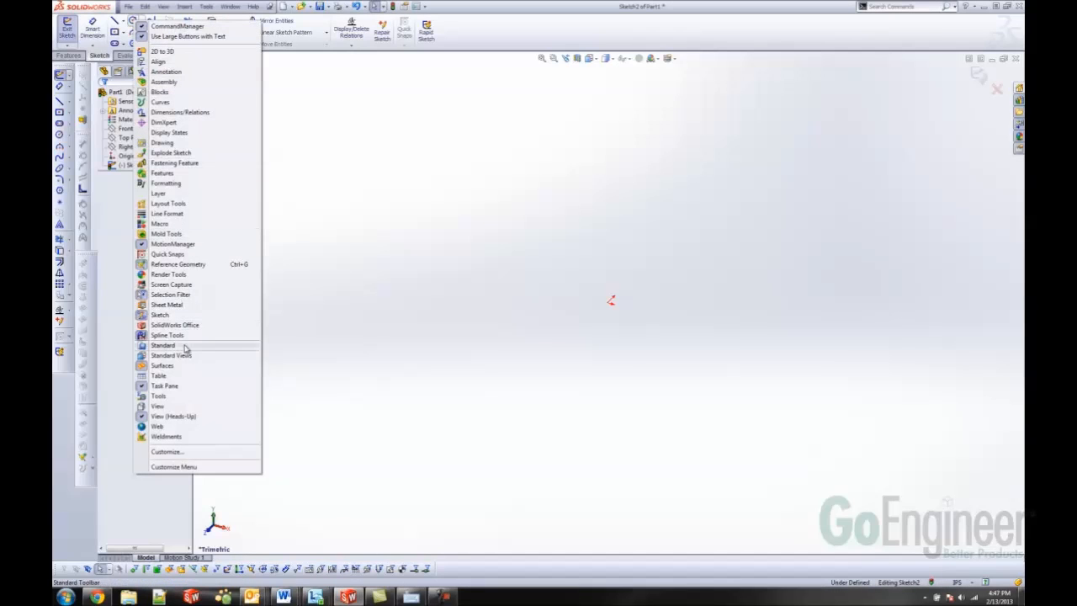
left_click(166, 451)
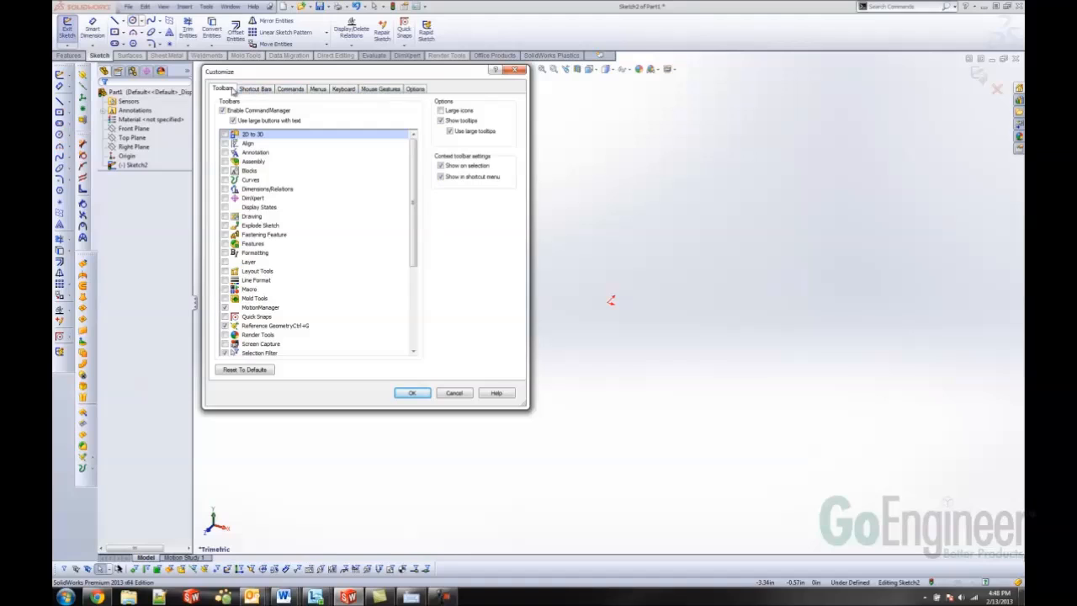
left_click(344, 89)
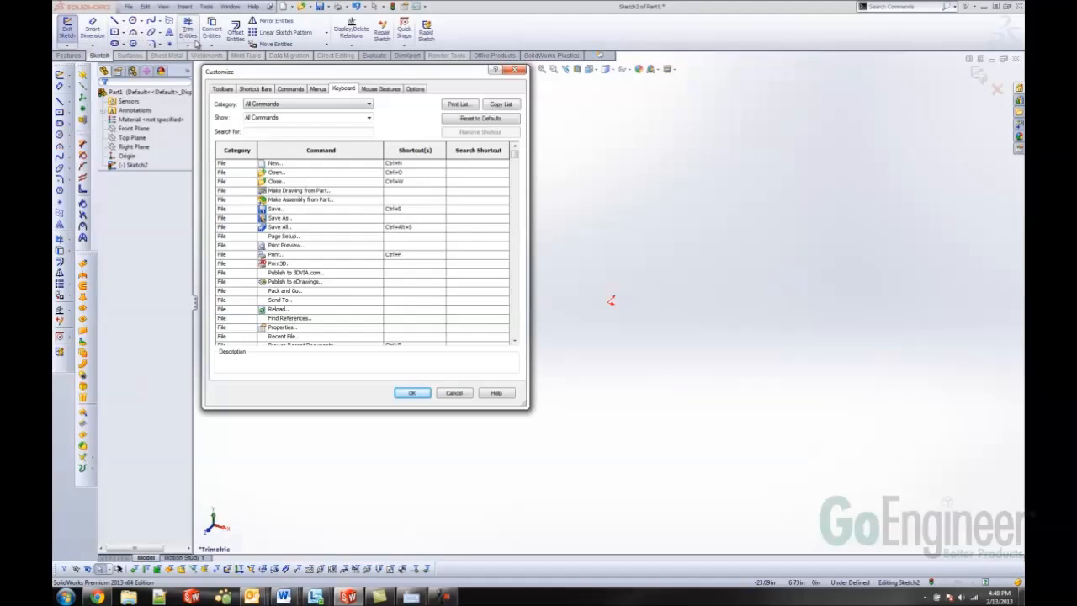
left_click_drag(517, 159, 520, 270)
scroll(333, 248, "up", 2)
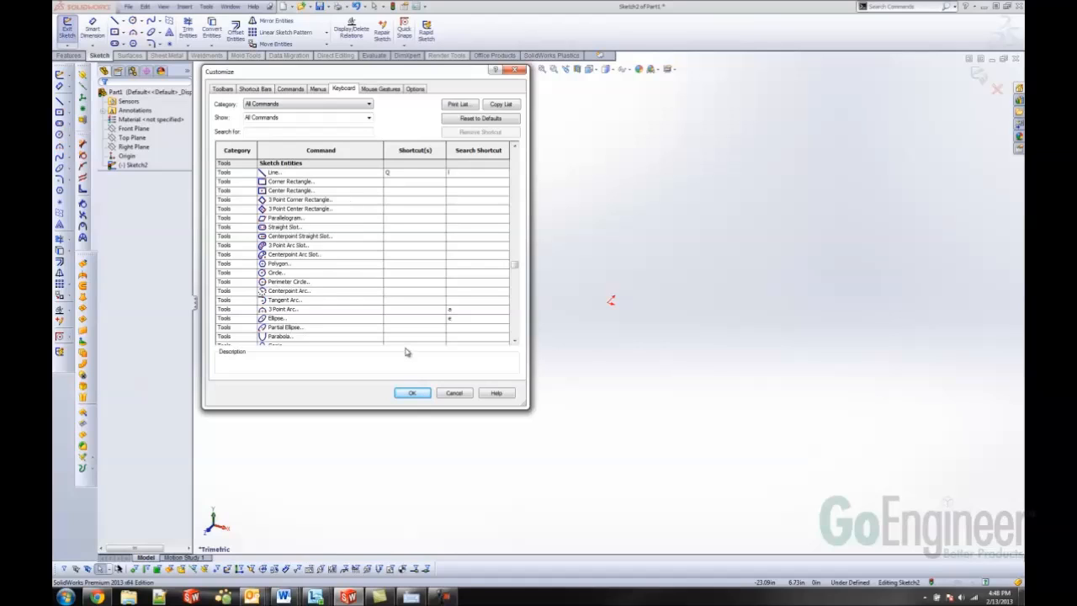
left_click(412, 597)
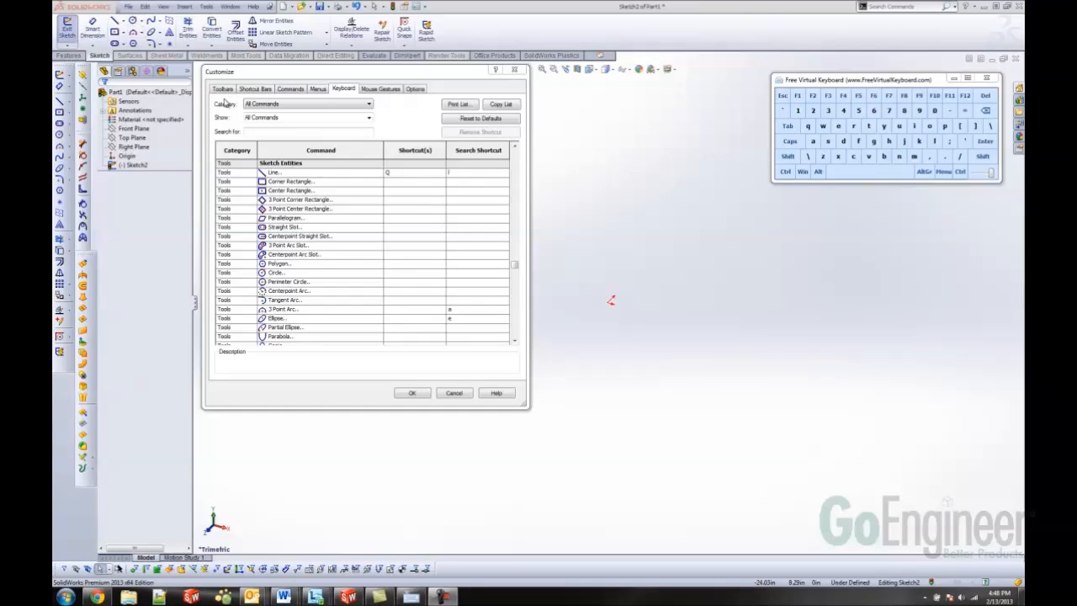
Assign the shortcut W to Circle, E to Spline and R to Plane.
left_click(402, 274)
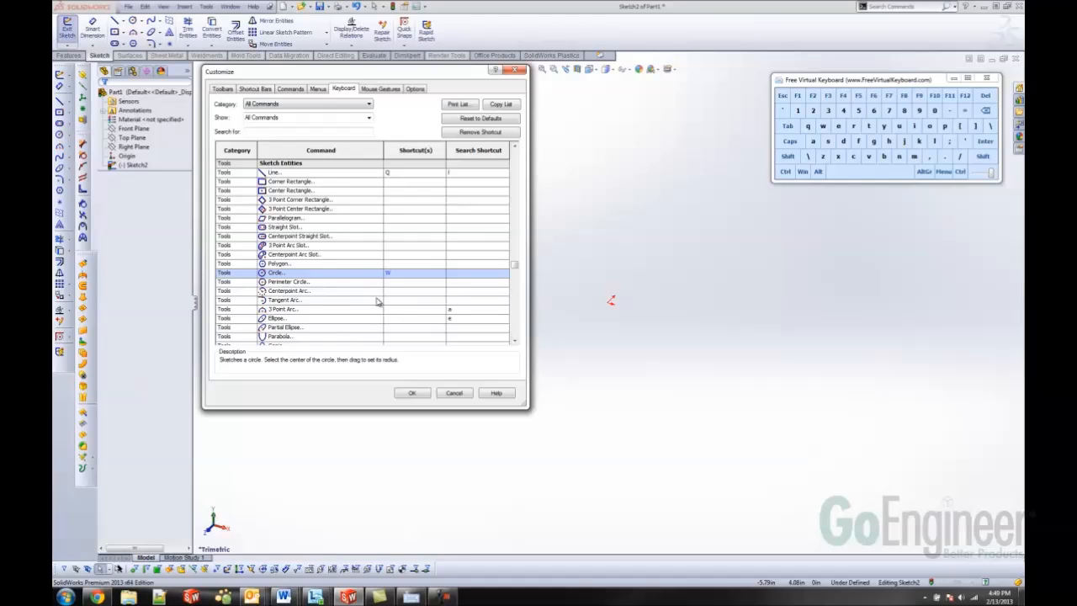
scroll(377, 301, "down", 2)
left_click(407, 299)
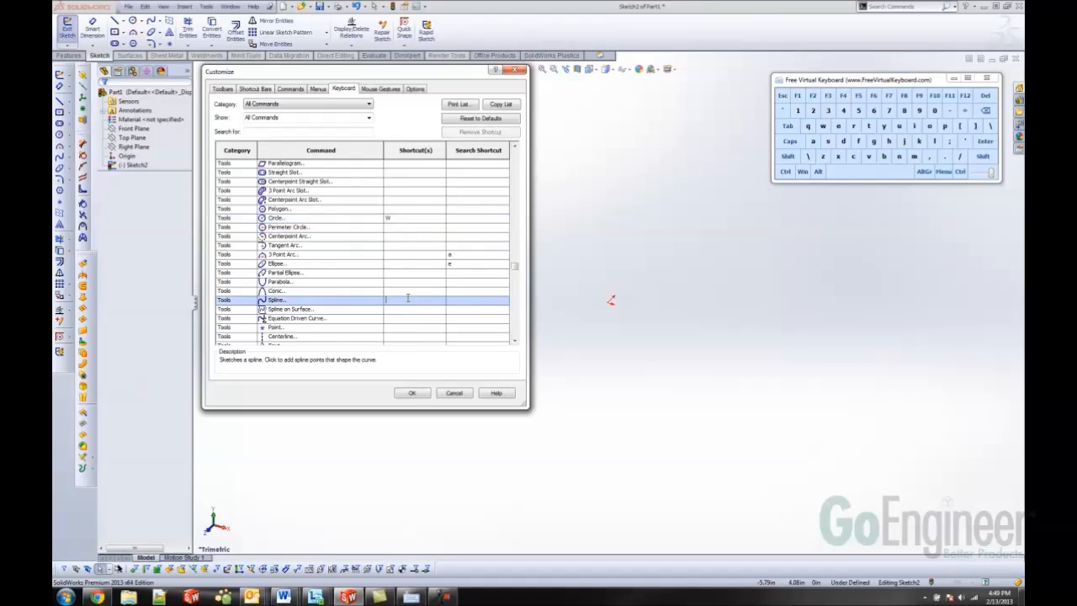
key("e")
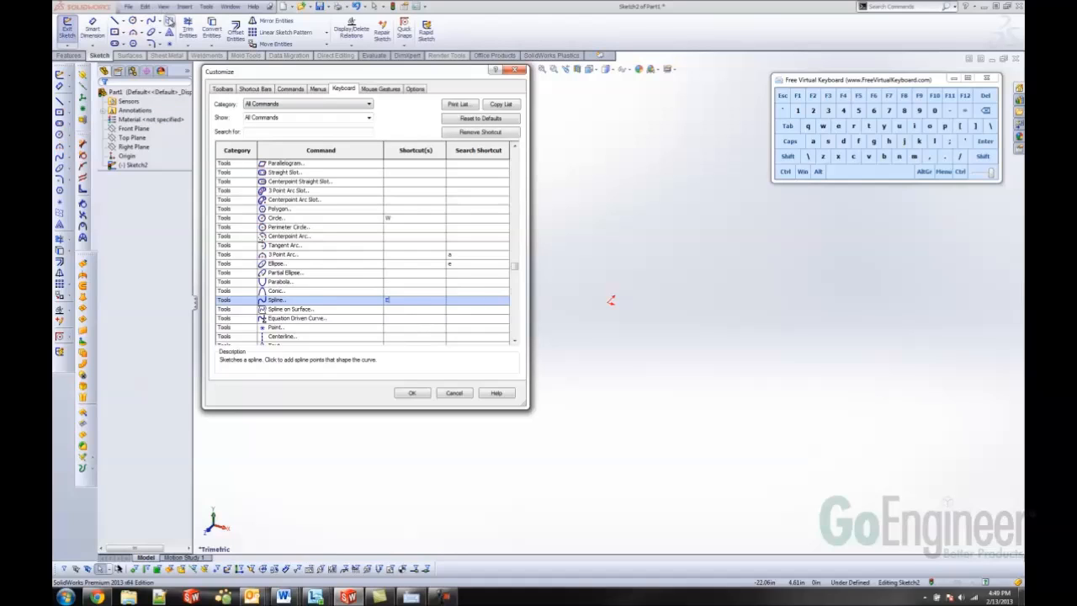
scroll(409, 312, "down", 3)
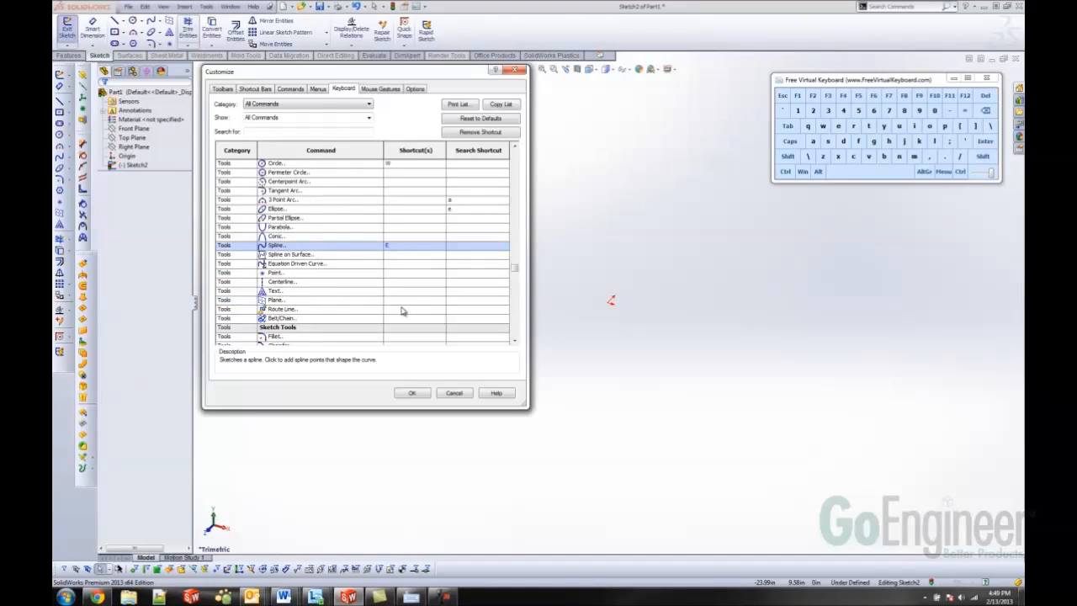
left_click(402, 272)
key("a")
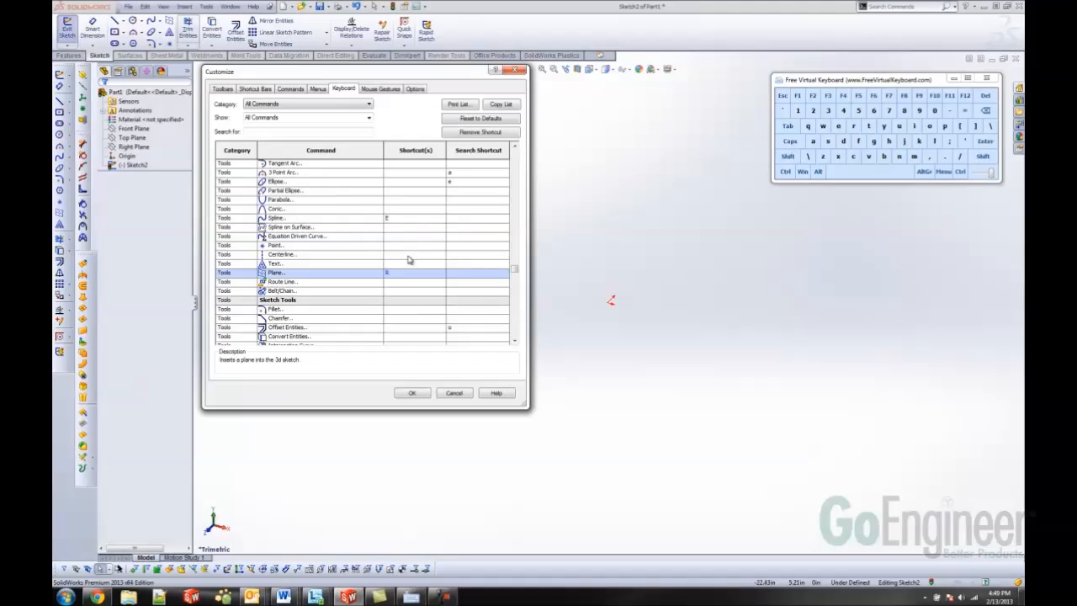
Assign the shortcut A to Center Rectangle and S to 3 Point Arc, reassigning S from the Shortcut Bar.
scroll(408, 260, "up", 2)
scroll(407, 260, "up", 3)
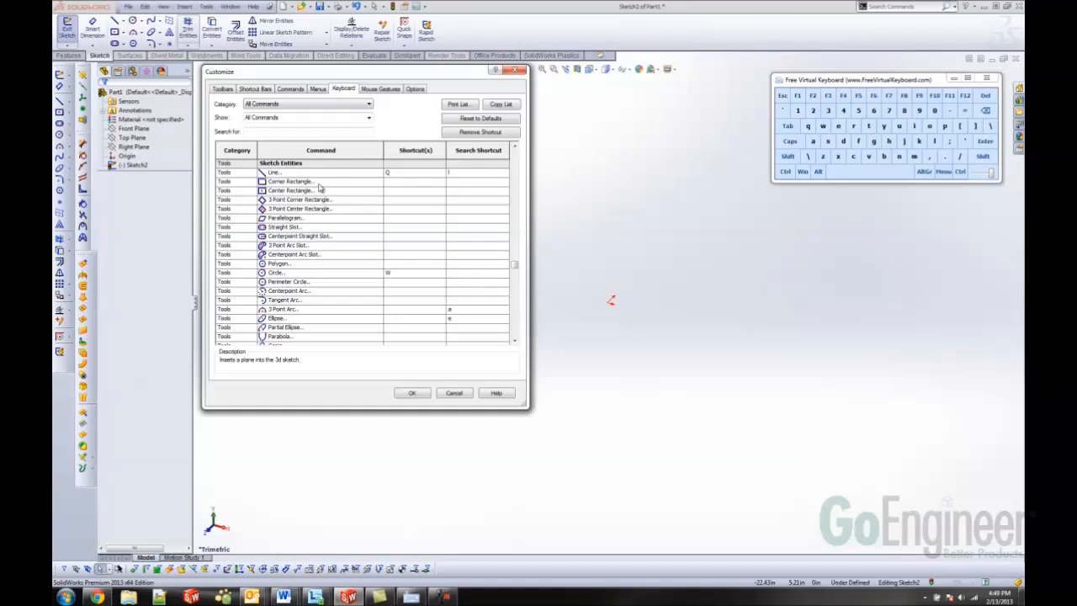
left_click(398, 192)
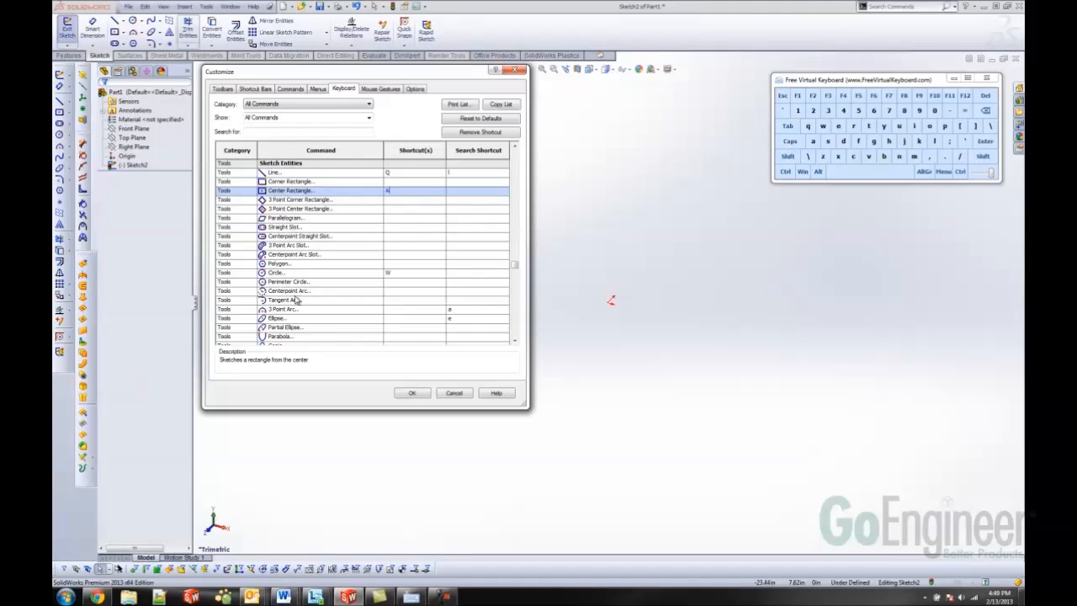
left_click(402, 310)
type("s")
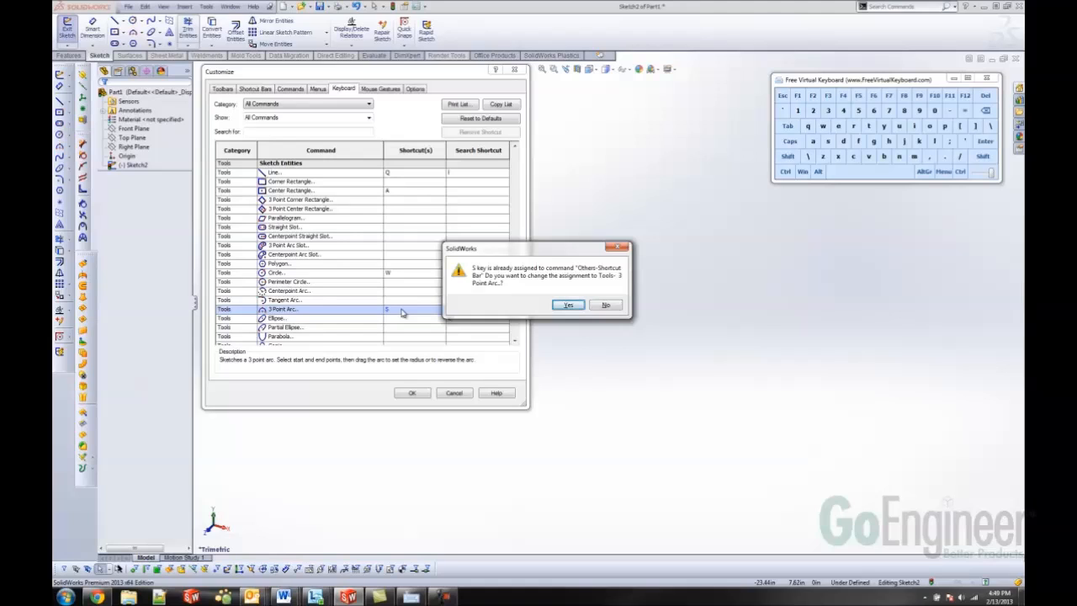
left_click(569, 305)
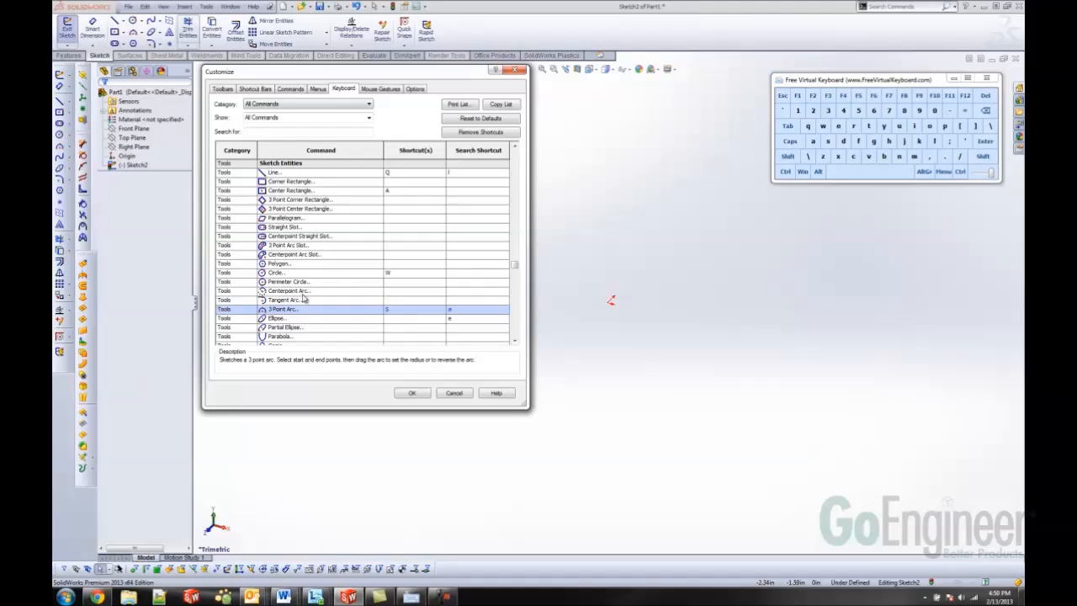
Assign the shortcut D to Ellipse and F to Text.
left_click(391, 318)
key("d")
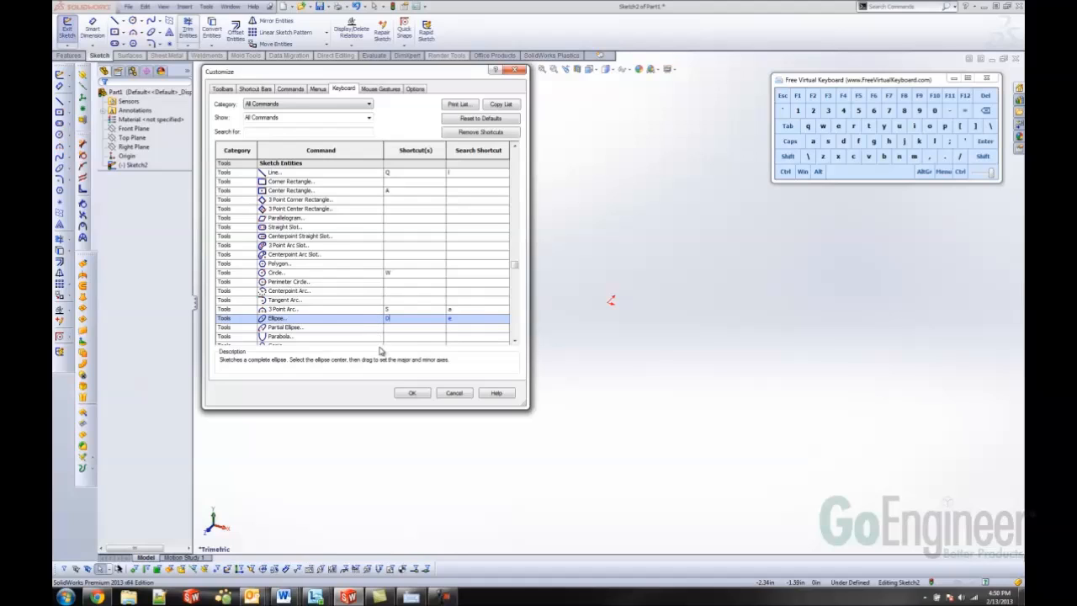
scroll(380, 337, "down", 3)
left_click(397, 318)
key("f")
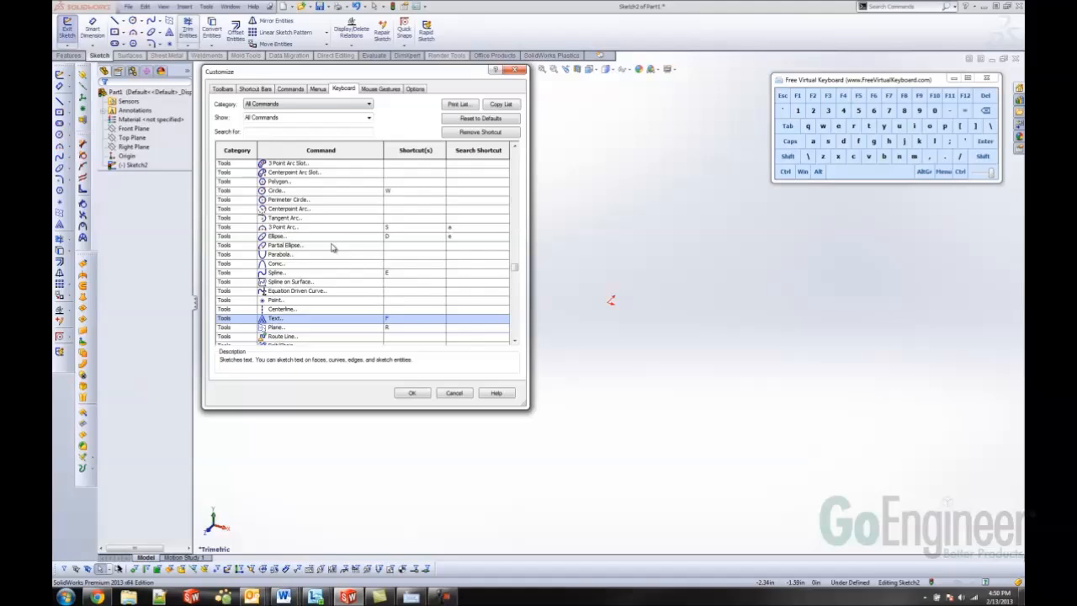
Assign the shortcut Z to Straight Slot and X to Polygon.
scroll(321, 226, "up", 1)
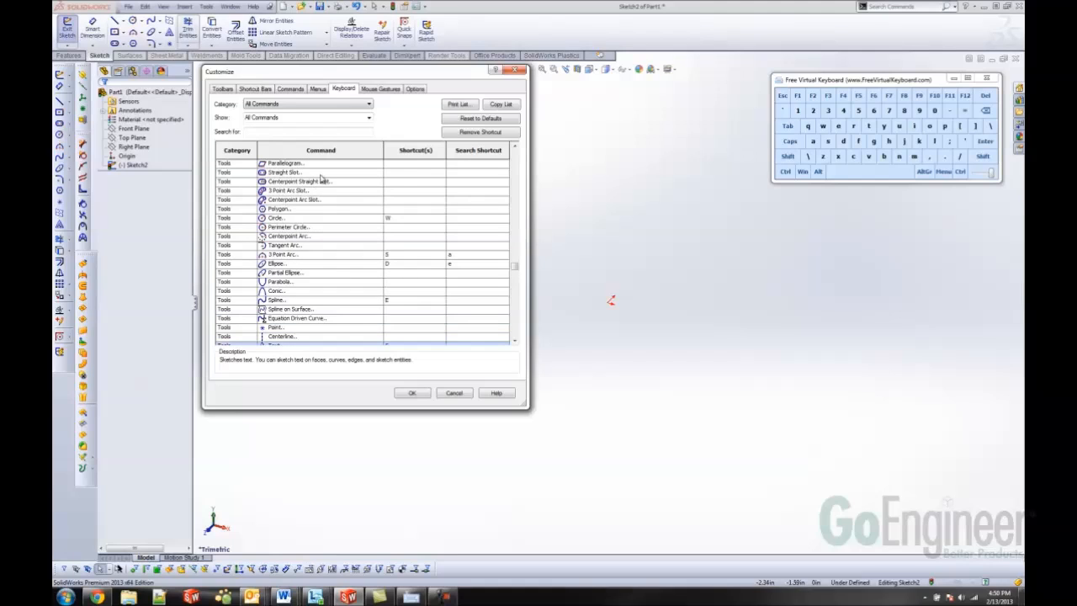
left_click(401, 178)
key("z")
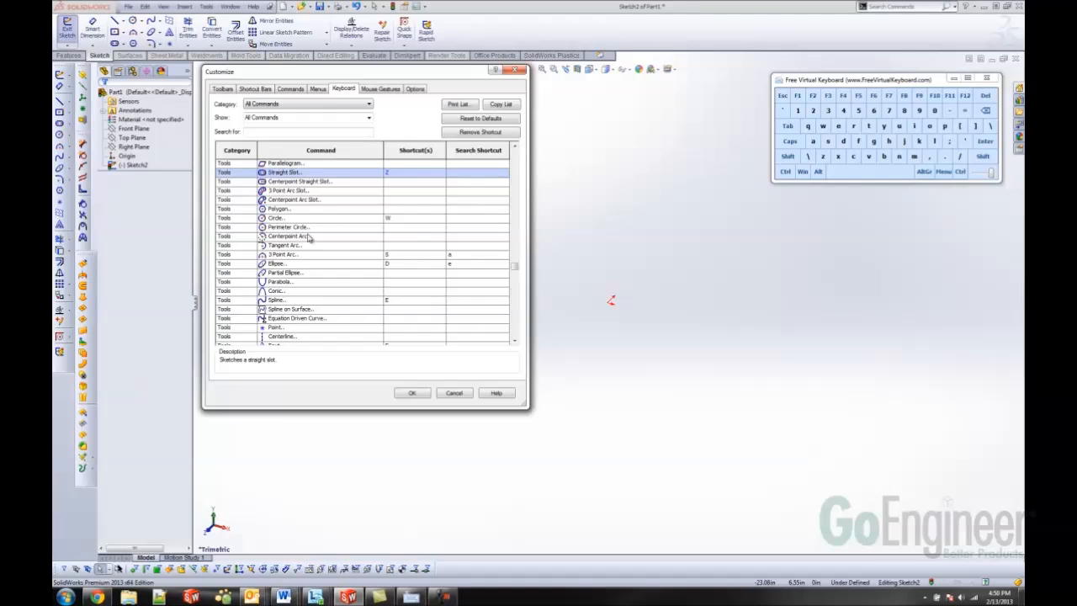
left_click(402, 209)
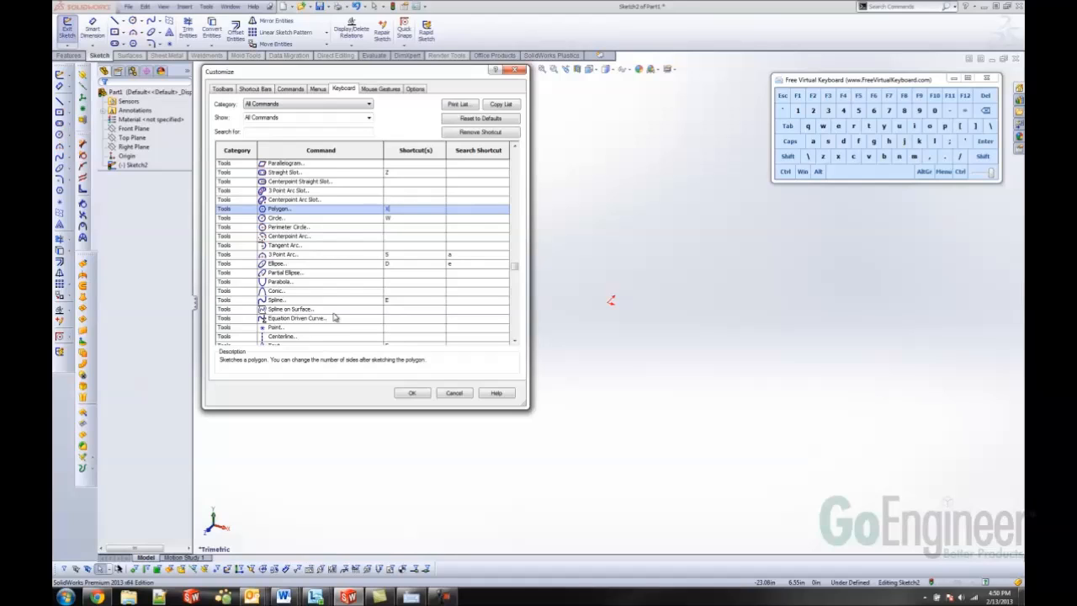
Assign the shortcut C to the sketch Fillet and V to Point, and apply the customization.
scroll(341, 316, "down", 6)
left_click(400, 228)
key("c")
scroll(389, 217, "up", 1)
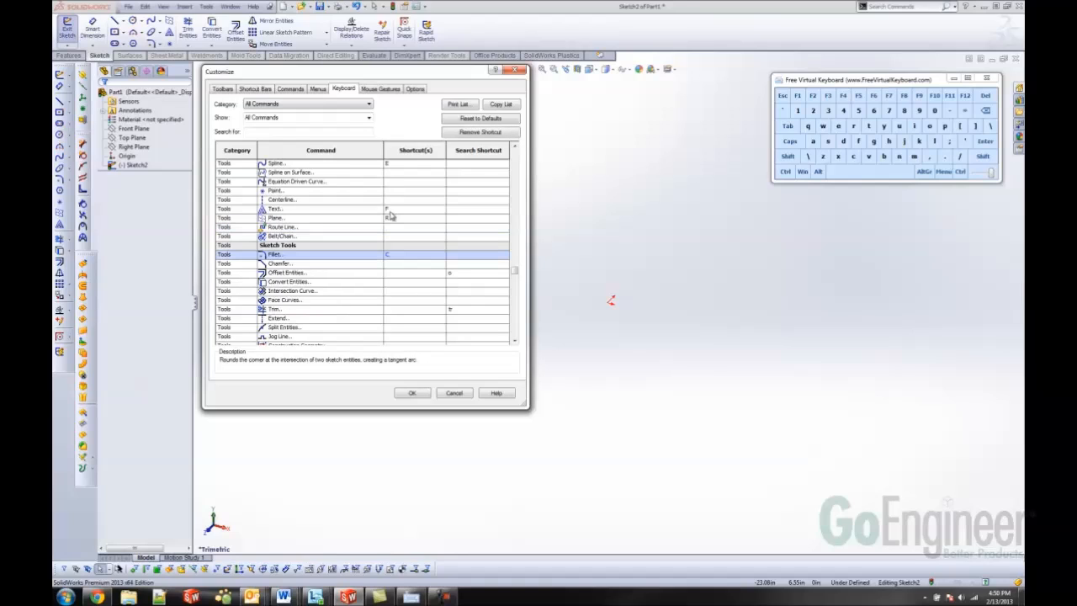
left_click(394, 191)
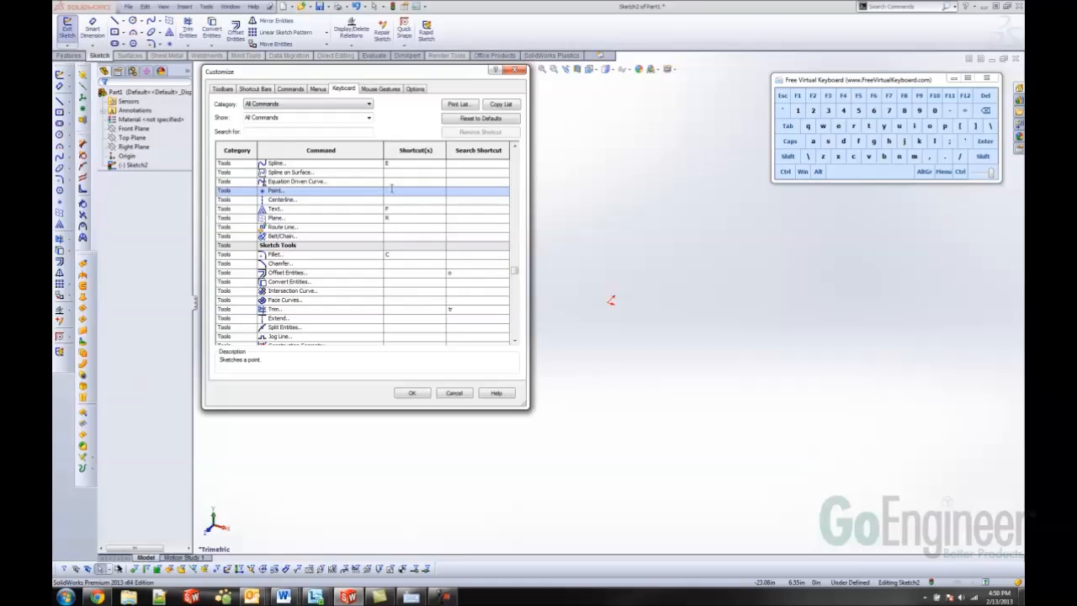
key("v")
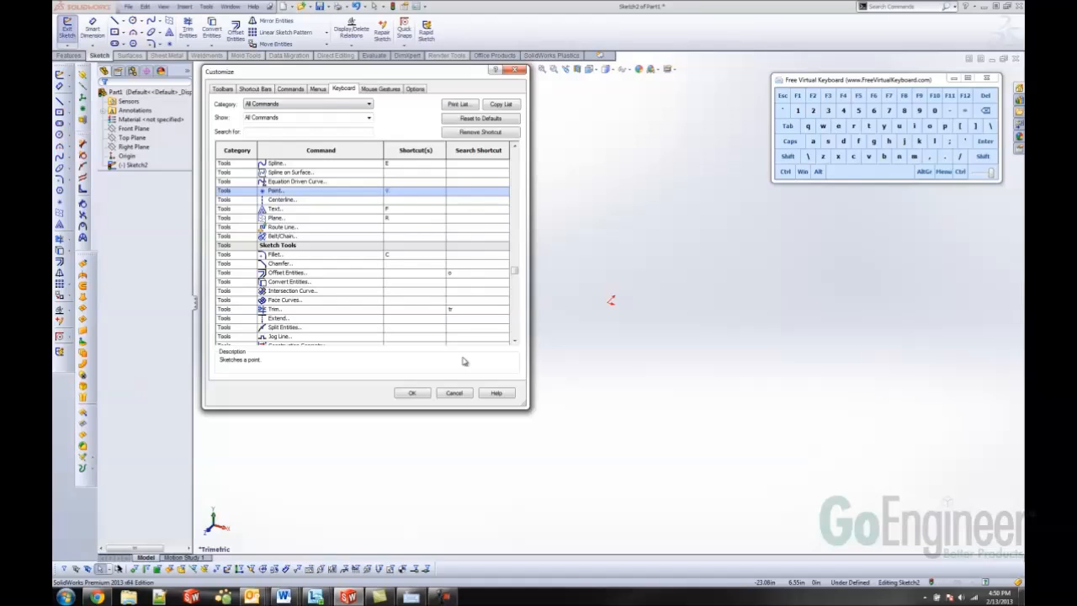
left_click(411, 393)
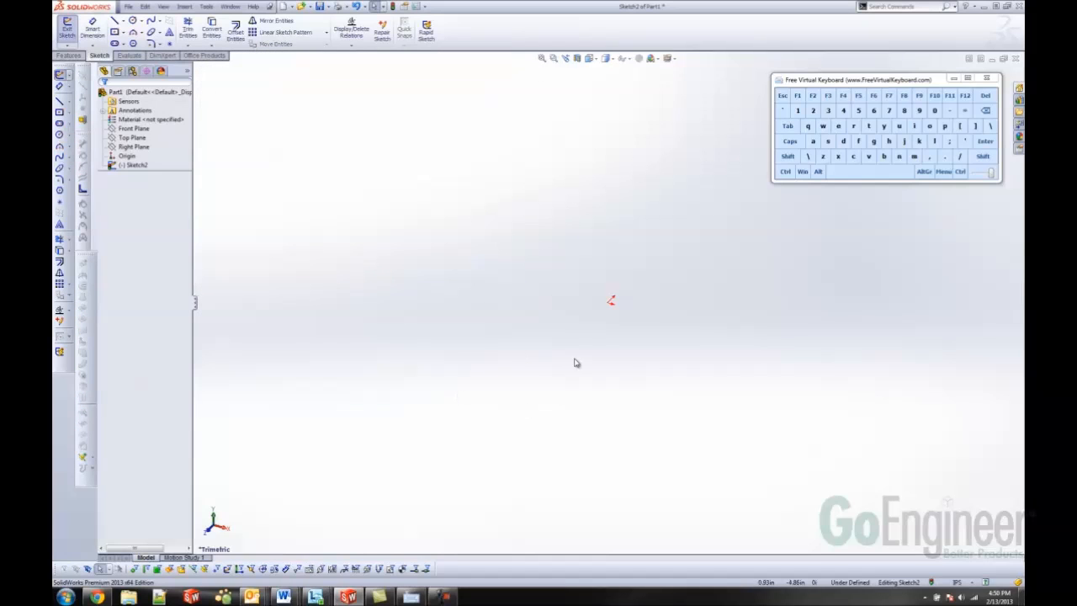
Sketch a line from the origin and a circle of about 4.6 in radius centred on the line's free end.
left_click(808, 126)
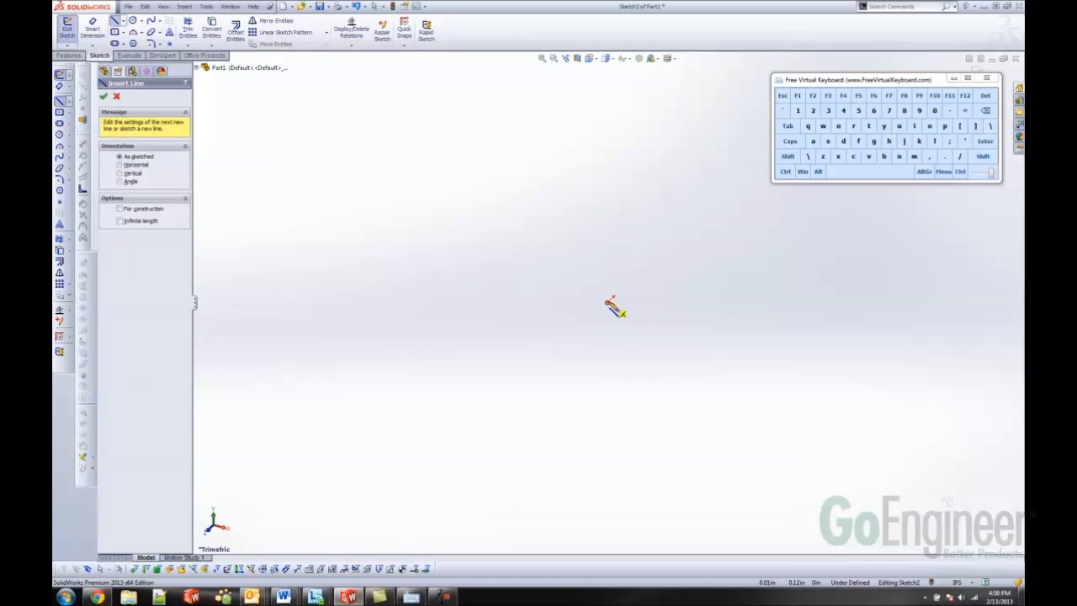
left_click(611, 301)
left_click(477, 247)
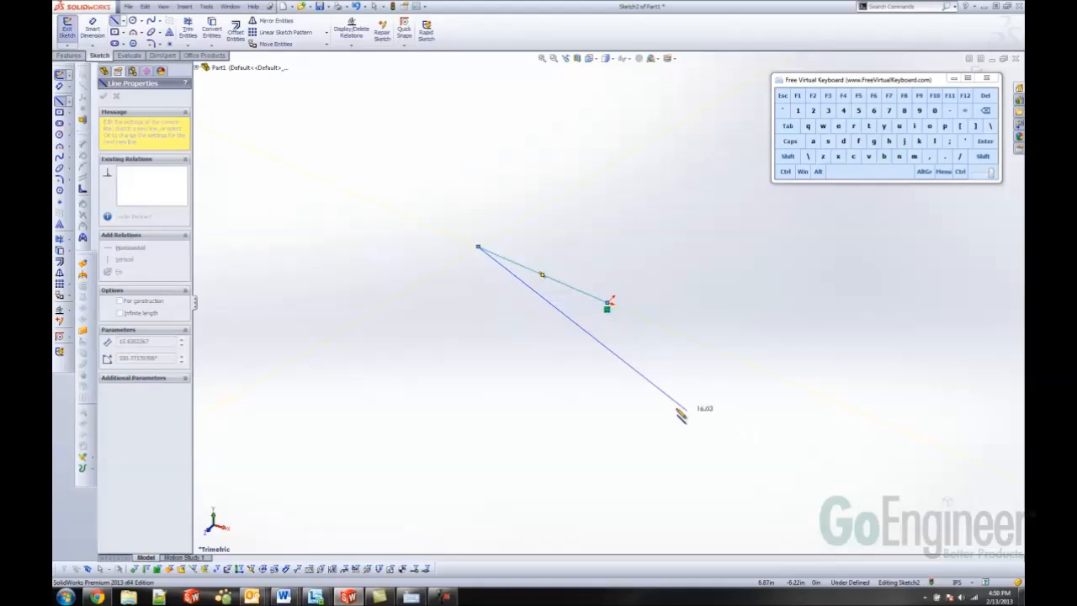
left_click(823, 127)
left_click(478, 247)
left_click(405, 206)
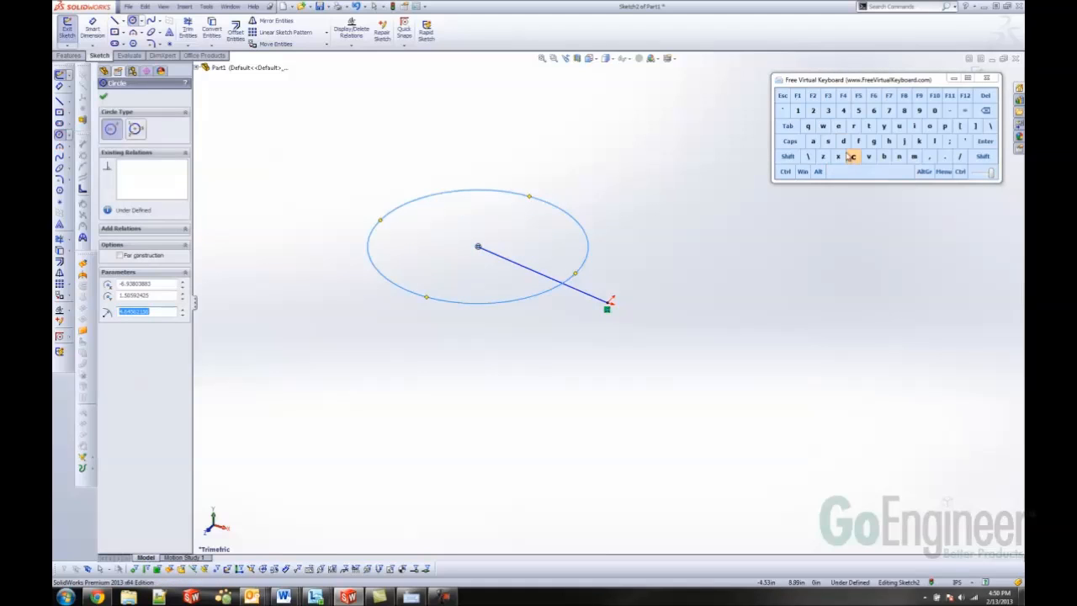
Sketch a three-point spline from the circle's centre through a point above the origin, ending at the origin.
left_click(838, 127)
left_click(478, 248)
left_click(607, 197)
left_click(610, 302)
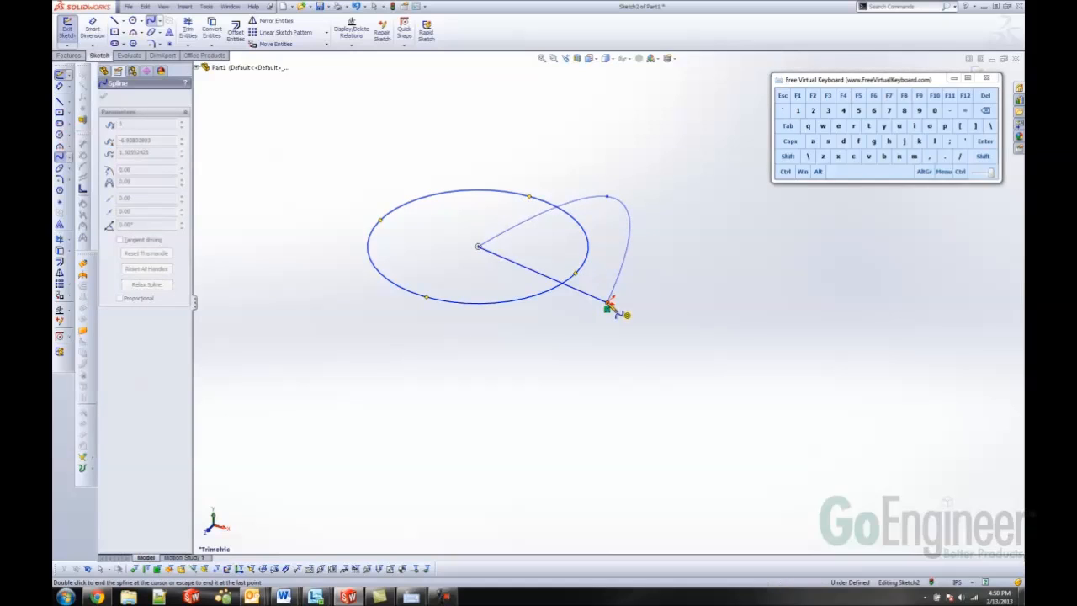
key("Escape")
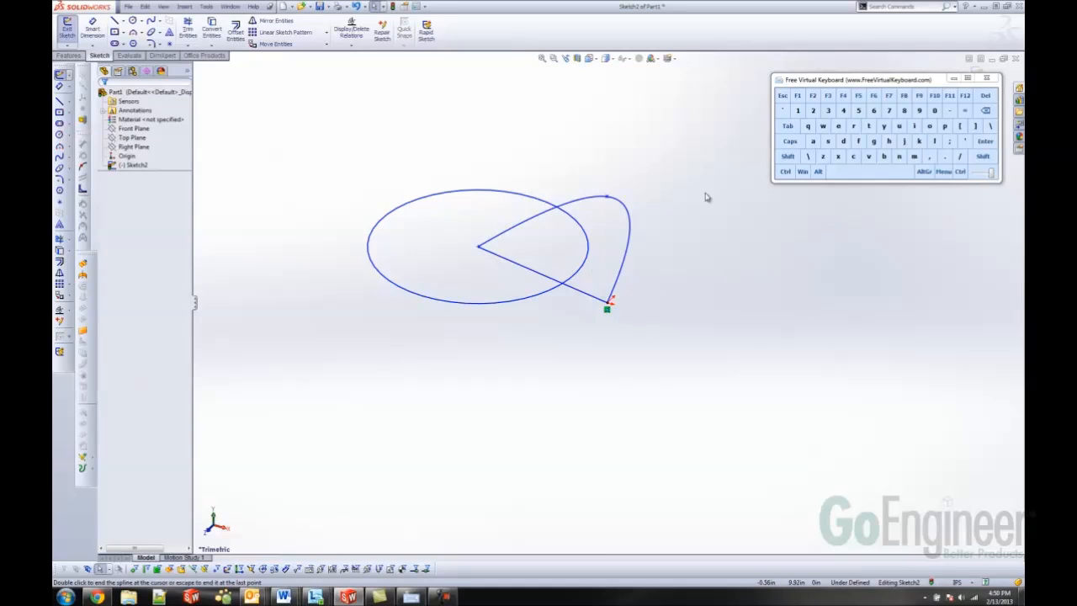
Sketch a 3 Point Arc starting at the origin, with a radius of about 3.6 in and a sweep of about 251°.
left_click(827, 149)
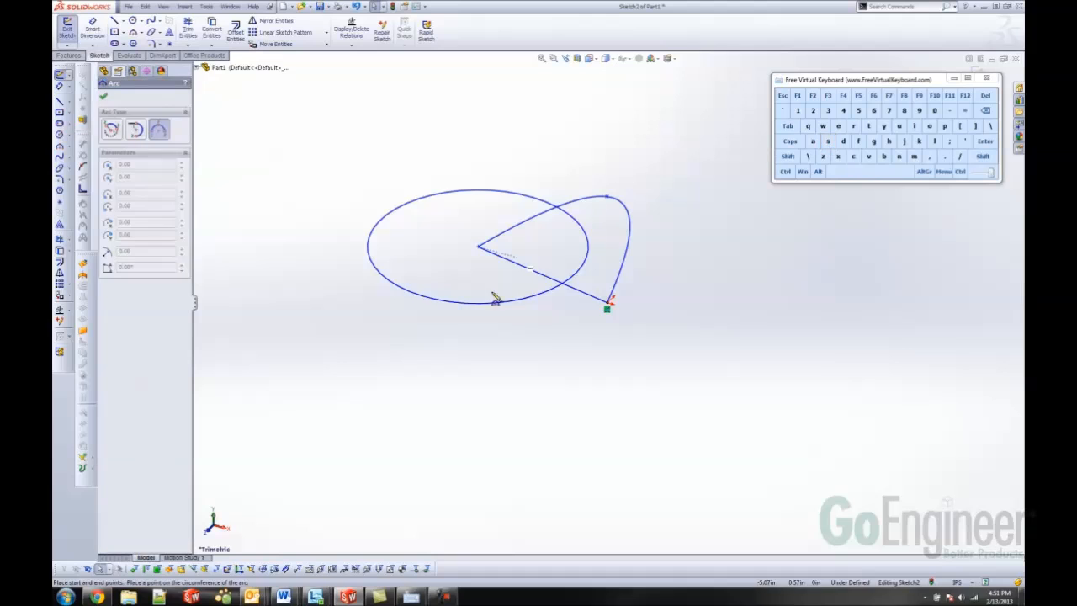
left_click(608, 303)
left_click(708, 253)
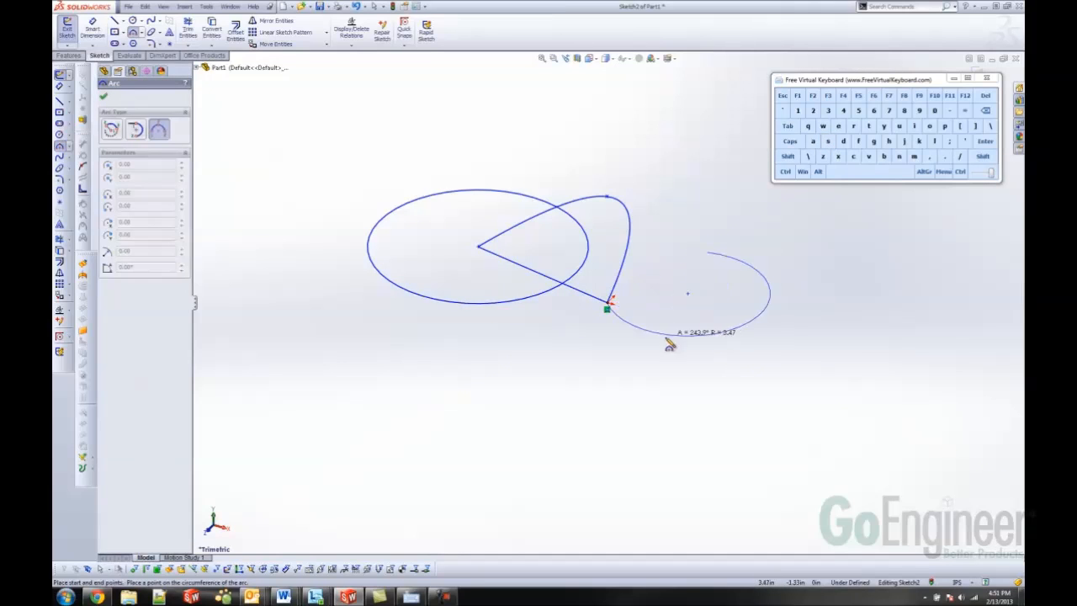
left_click(671, 340)
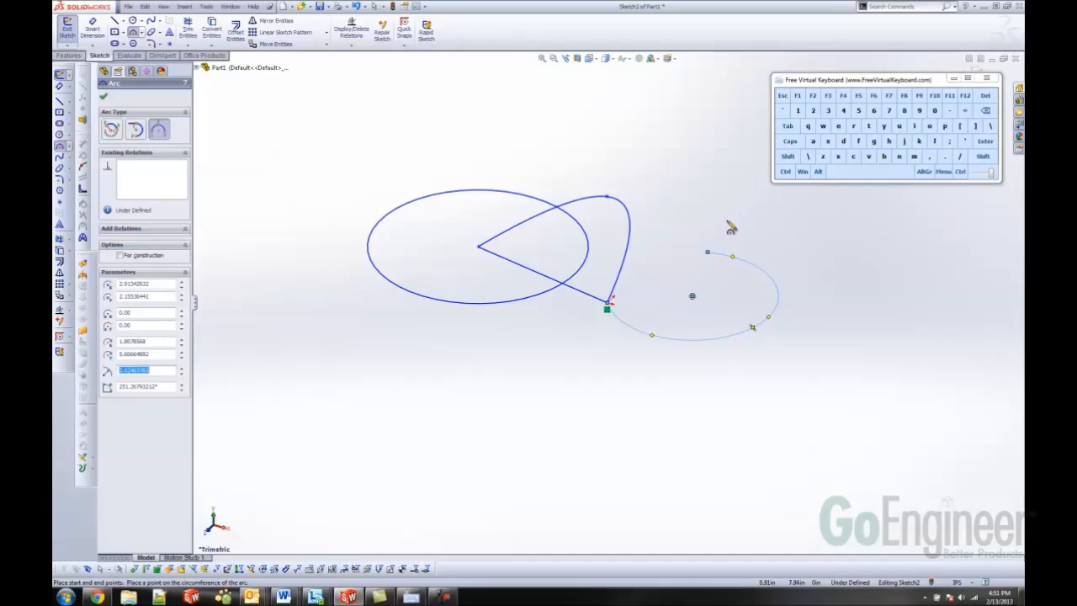
Sketch a straight slot about 8.8 in long and 4.25 in wide from the arc's free end, and minimize the virtual keyboard.
key("s")
left_click(709, 254)
left_click(657, 148)
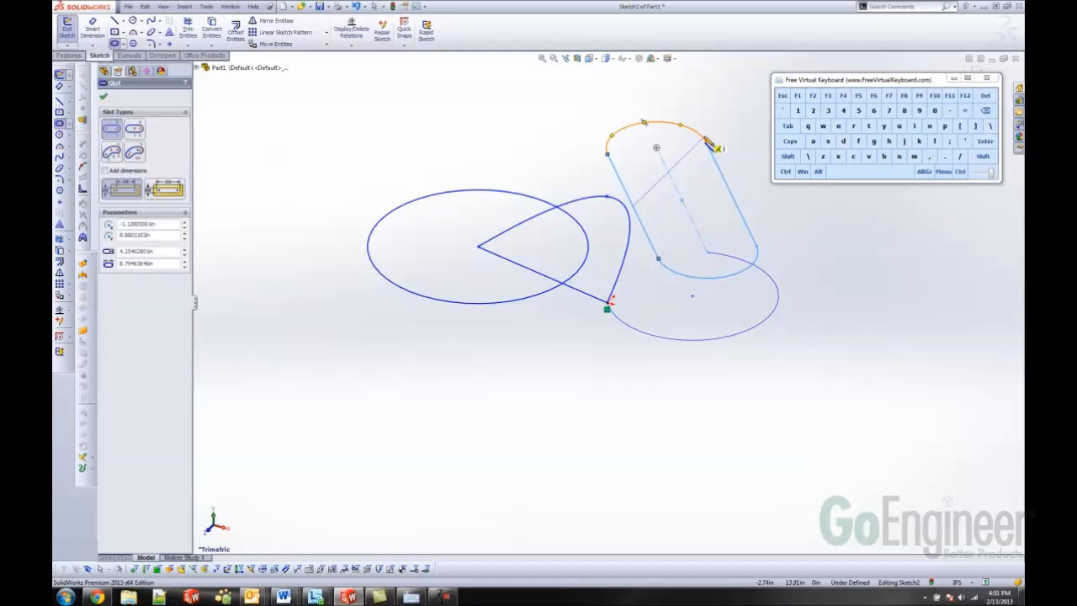
left_click(711, 143)
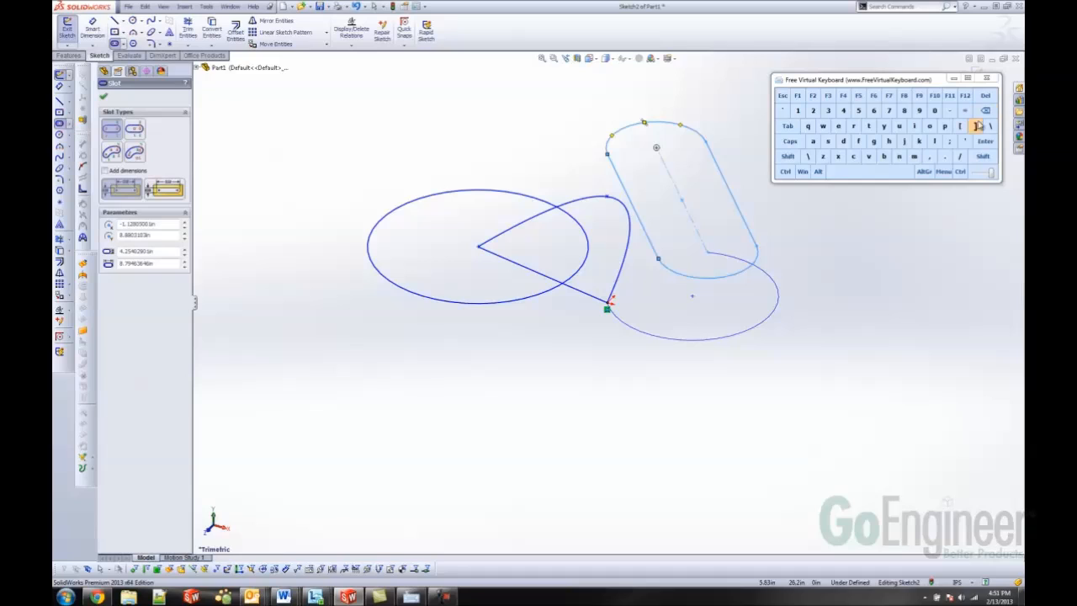
left_click(954, 81)
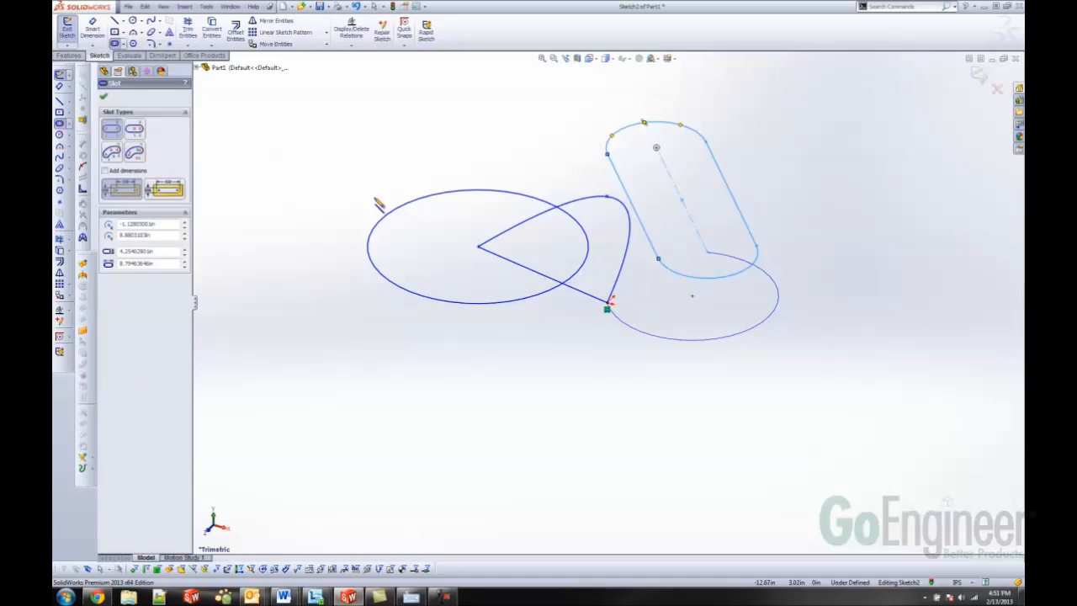
key("Escape")
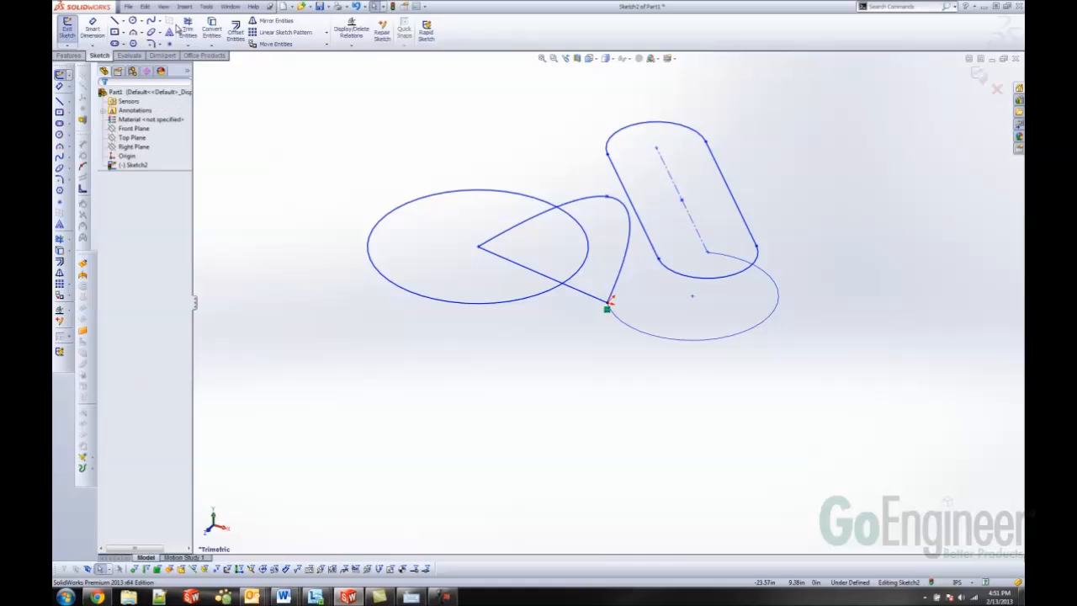
left_click(205, 7)
mouse_move(184, 7)
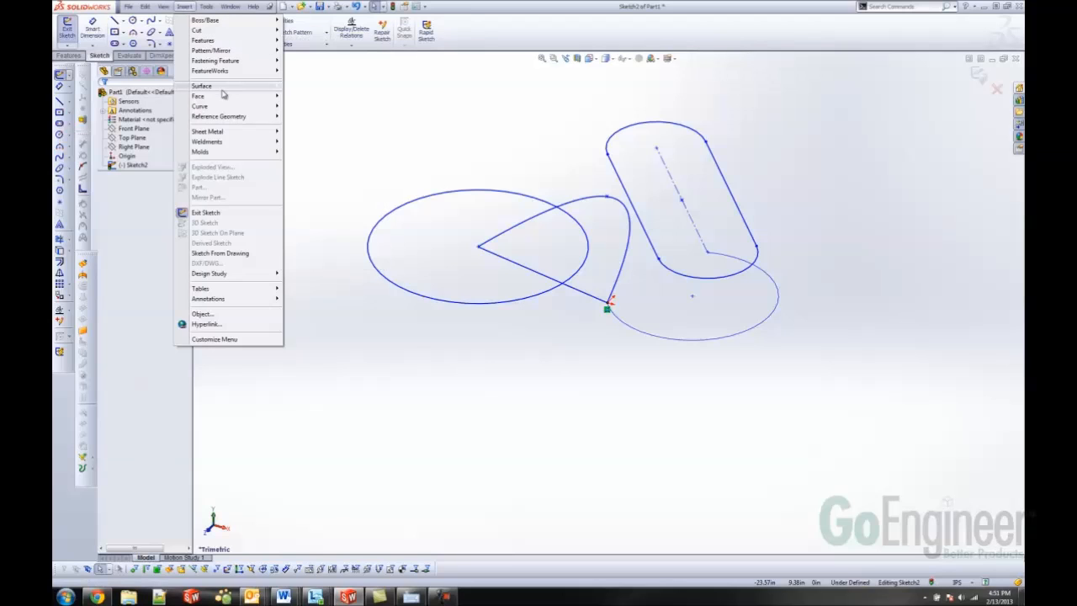
left_click(436, 140)
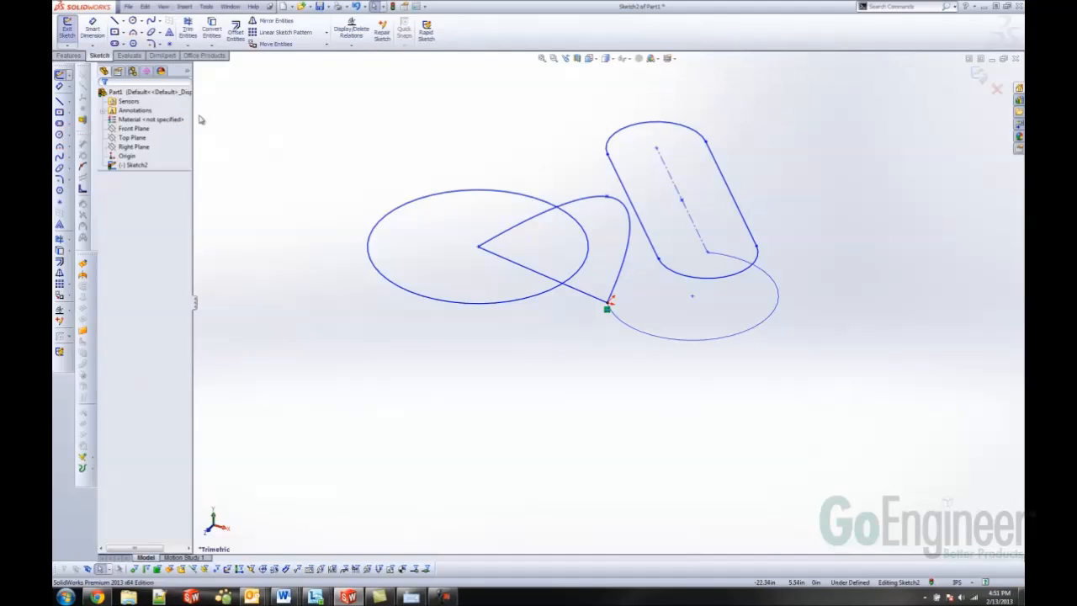
Add the Surfaces command set to the CommandManager and display its surface tools.
right_click(202, 59)
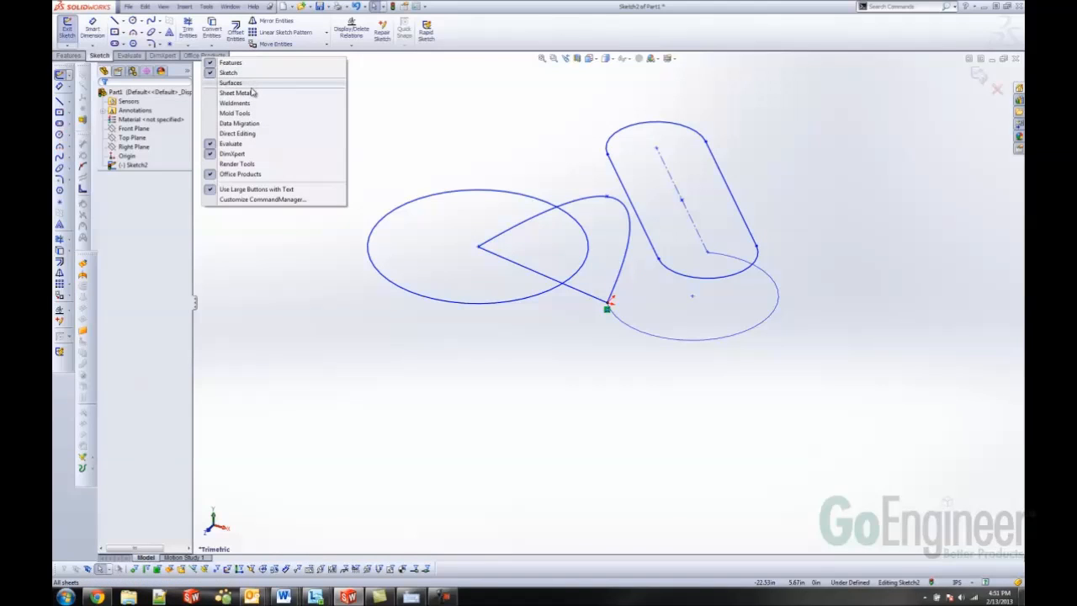
left_click(247, 83)
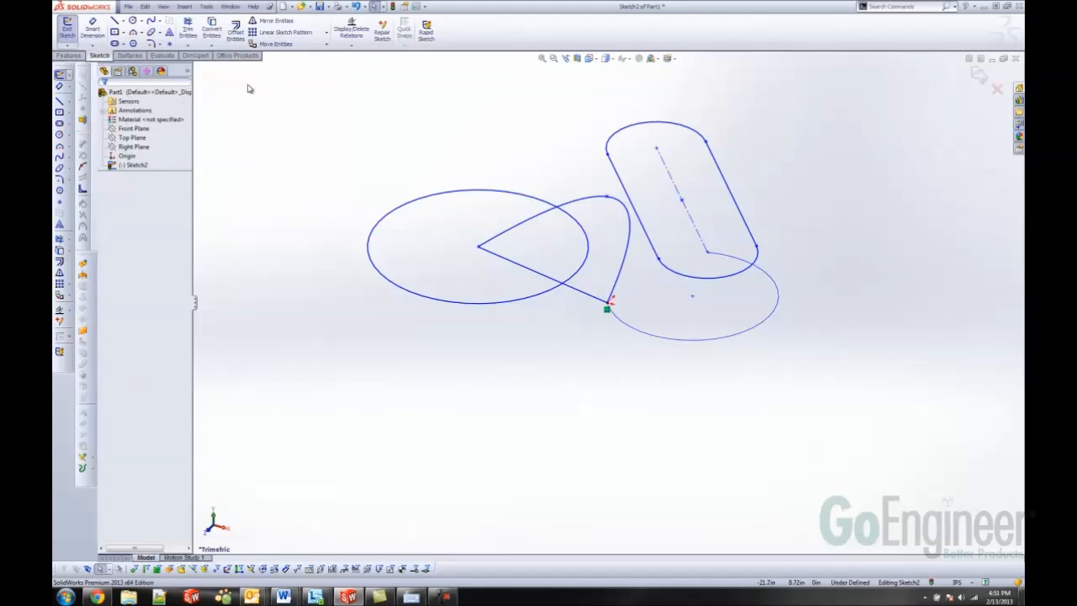
left_click(130, 55)
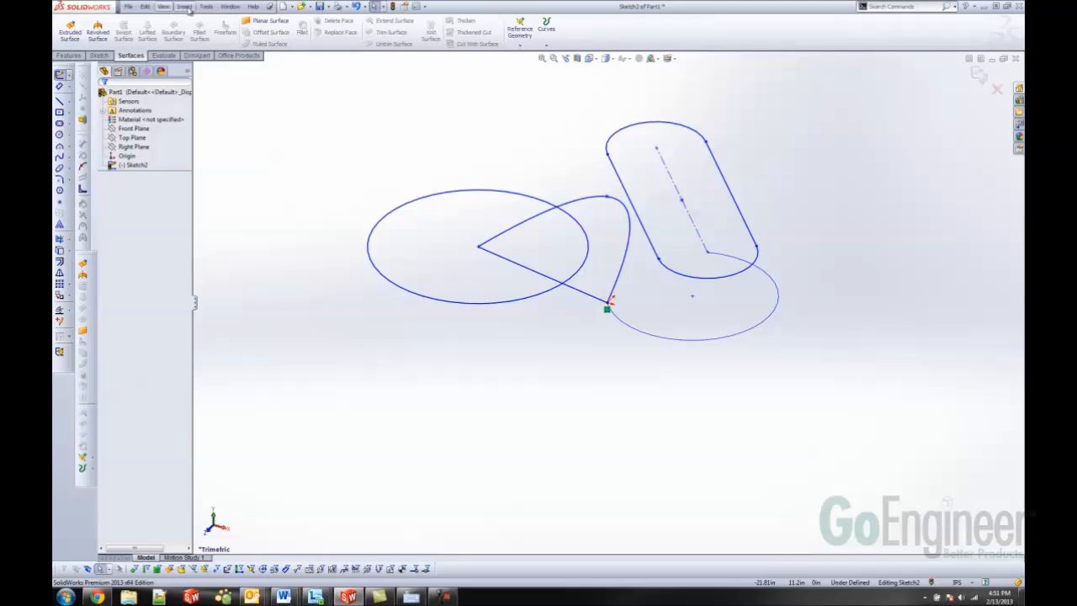
Add the Sheet Metal, Mold Tools and Weldments command sets to the CommandManager.
right_click(171, 60)
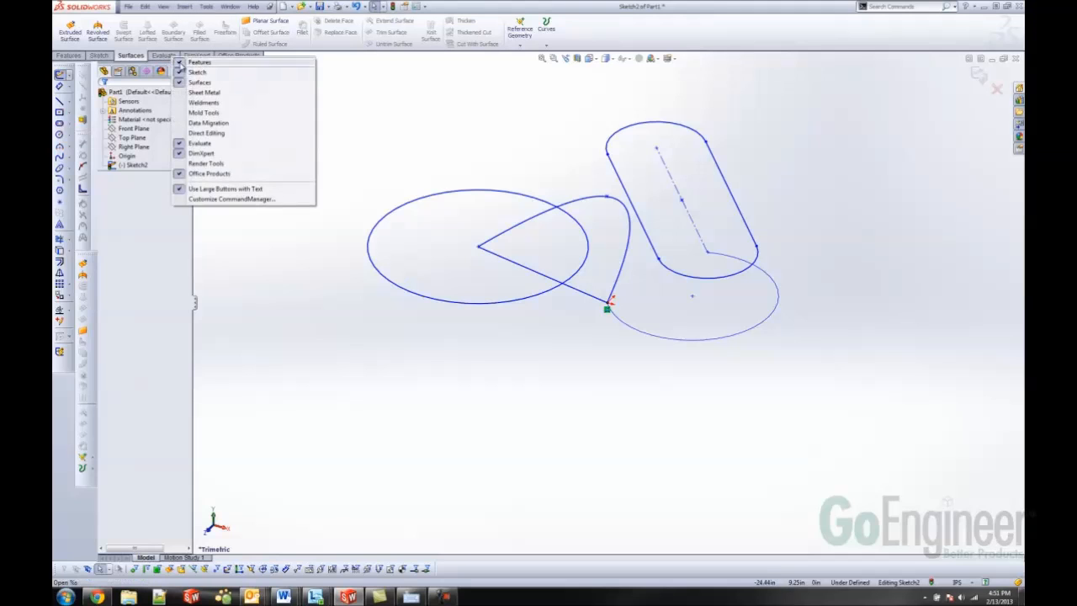
left_click(190, 90)
right_click(173, 65)
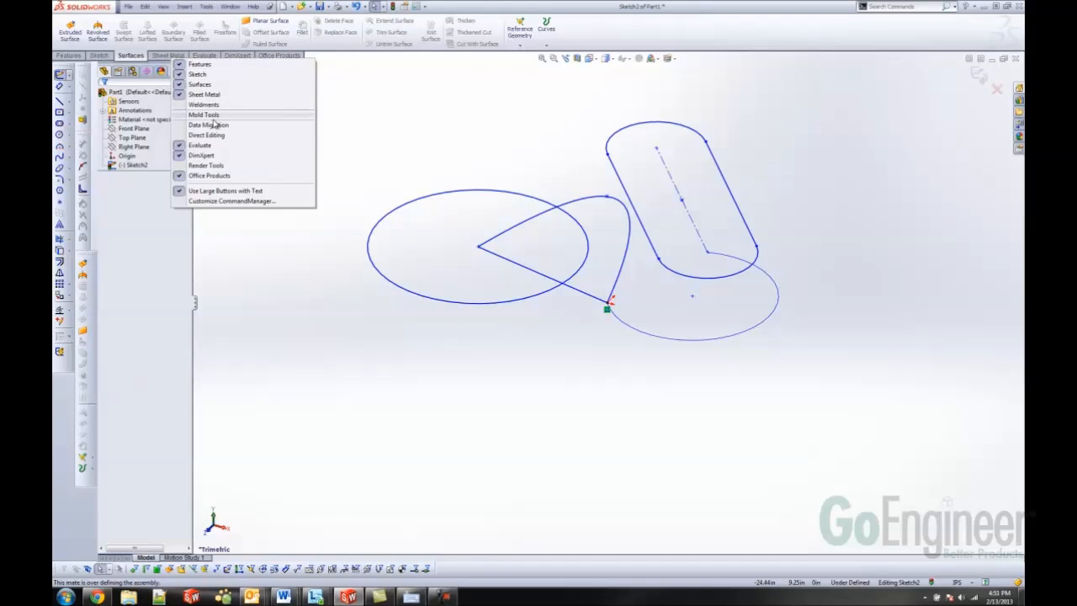
left_click(181, 117)
right_click(168, 59)
left_click(212, 107)
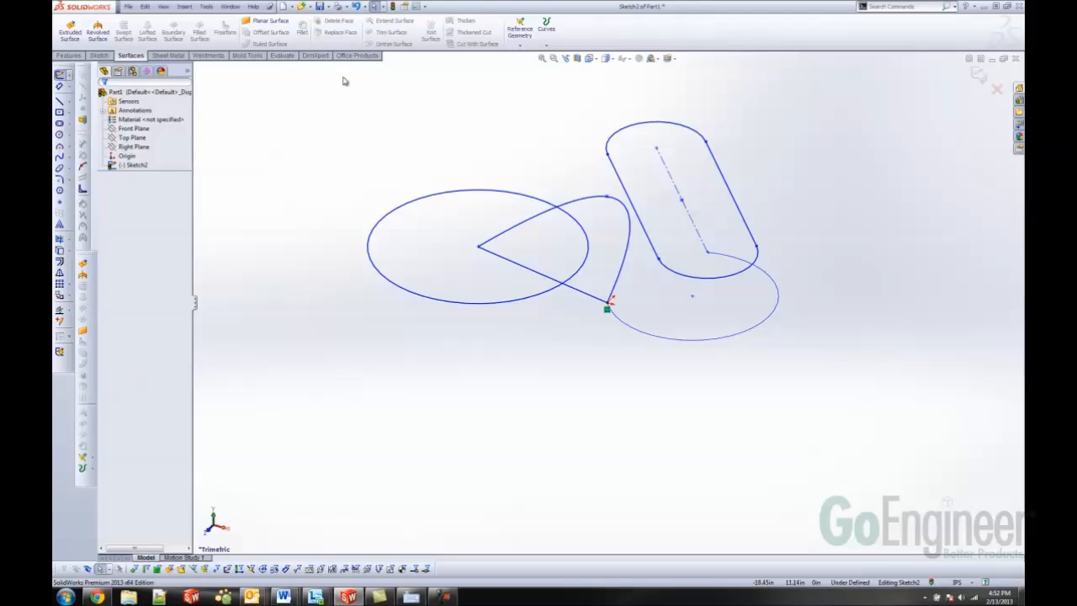
Open the standard view orientation choices for the model.
left_click(594, 59)
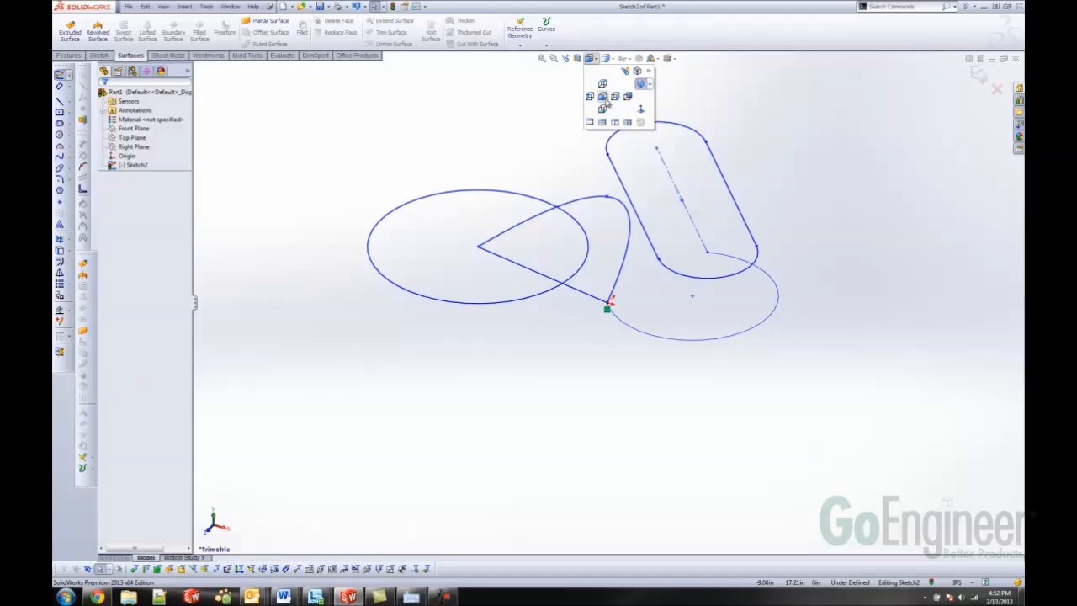